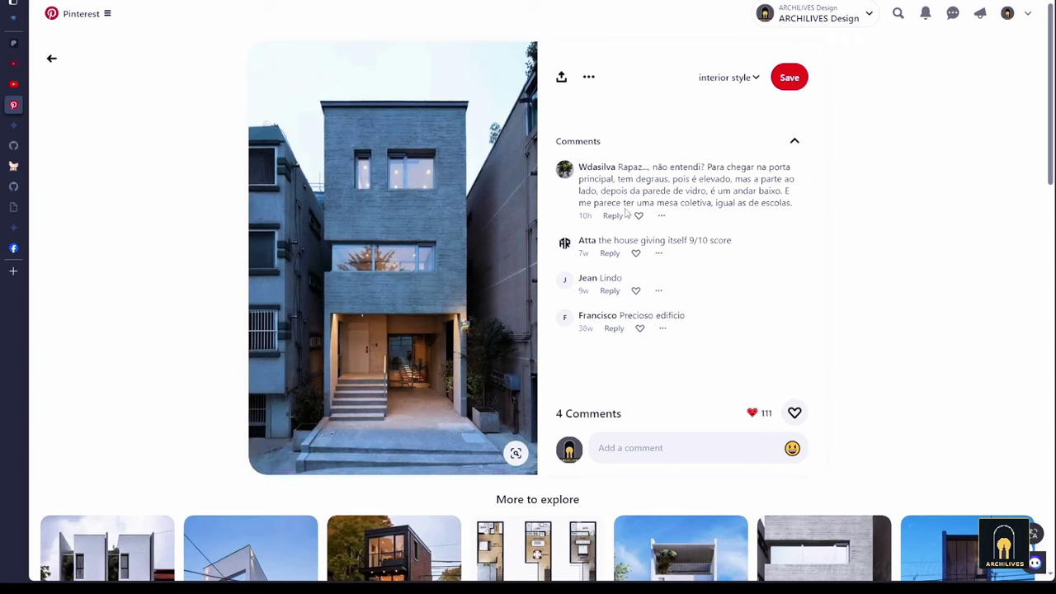
# Drag the narrow grey townhouse photo from the Pinterest pin into the ComfyUI workflow.
pyautogui.moveTo(438, 236); pyautogui.dragTo(459, 287)
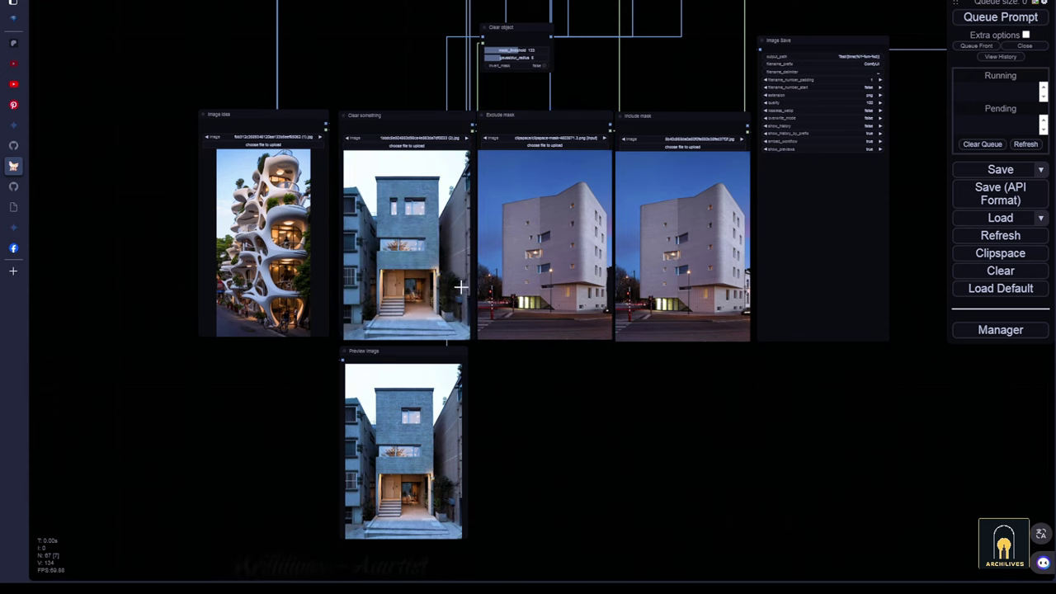
# Copy the townhouse image into Exclude mask and Include mask, and load the white banded building as Image idea.
pyautogui.rightClick(425, 239)
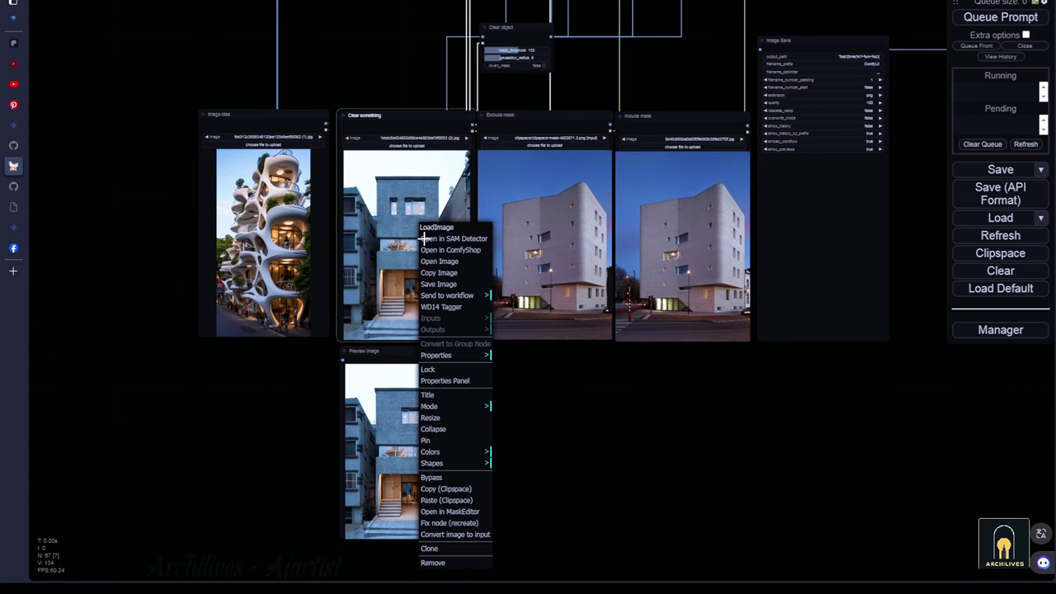
pyautogui.click(457, 490)
pyautogui.rightClick(552, 221)
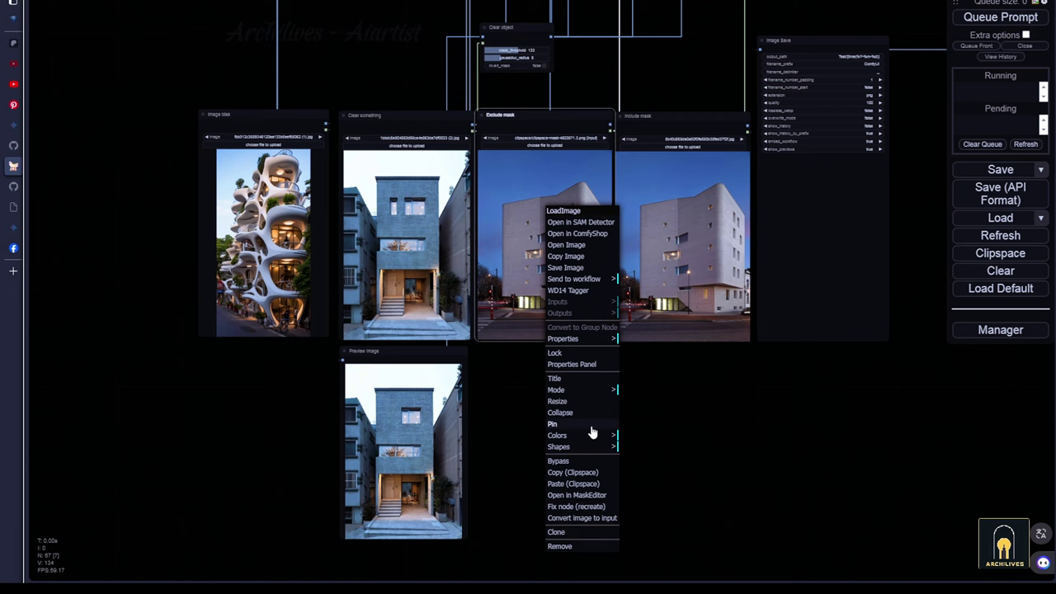
pyautogui.click(581, 484)
pyautogui.rightClick(657, 241)
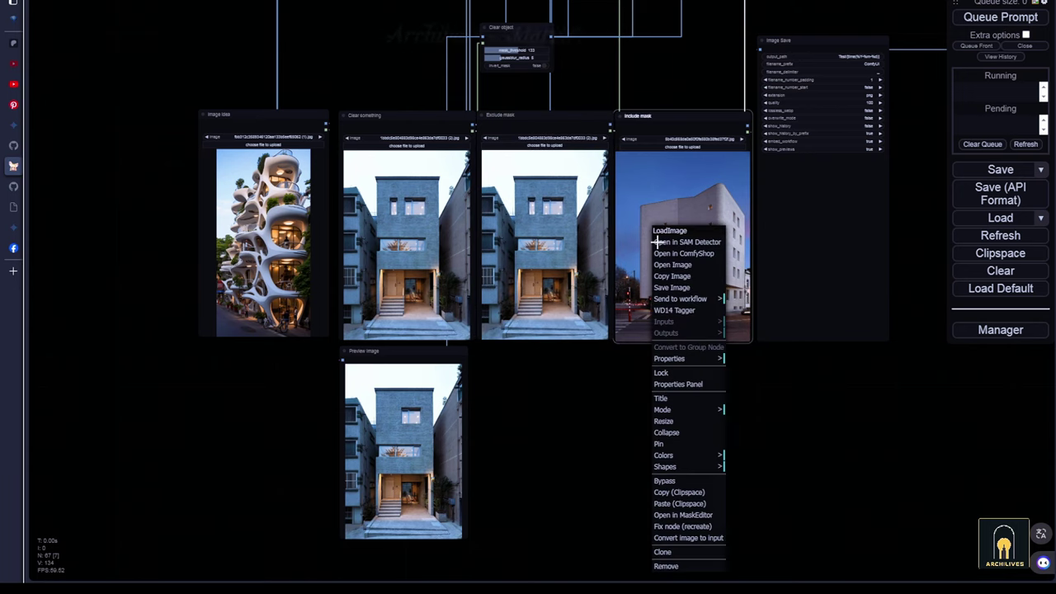
pyautogui.click(679, 503)
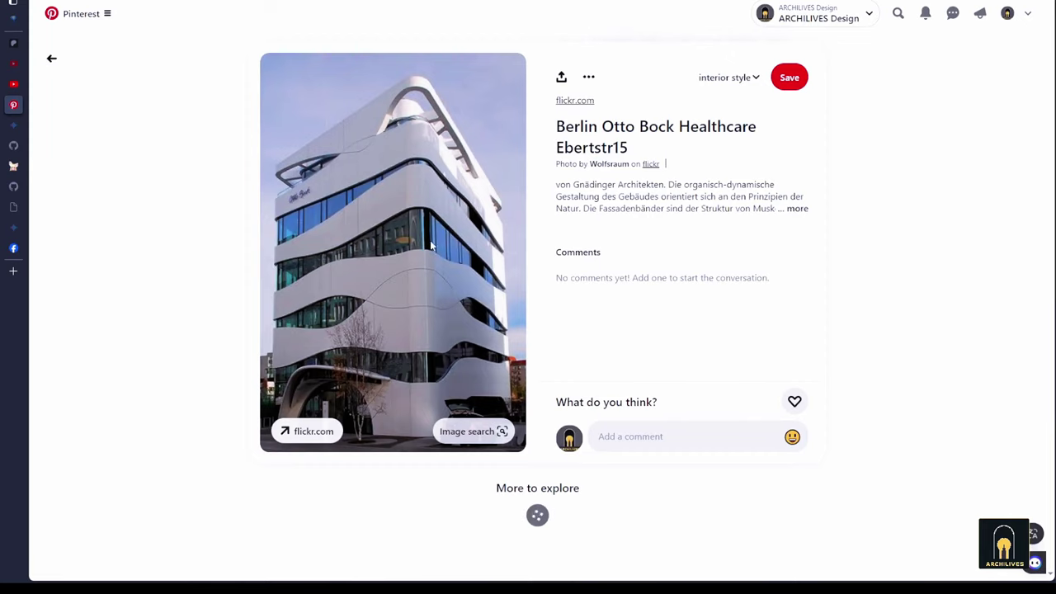
pyautogui.moveTo(430, 245); pyautogui.dragTo(268, 235)
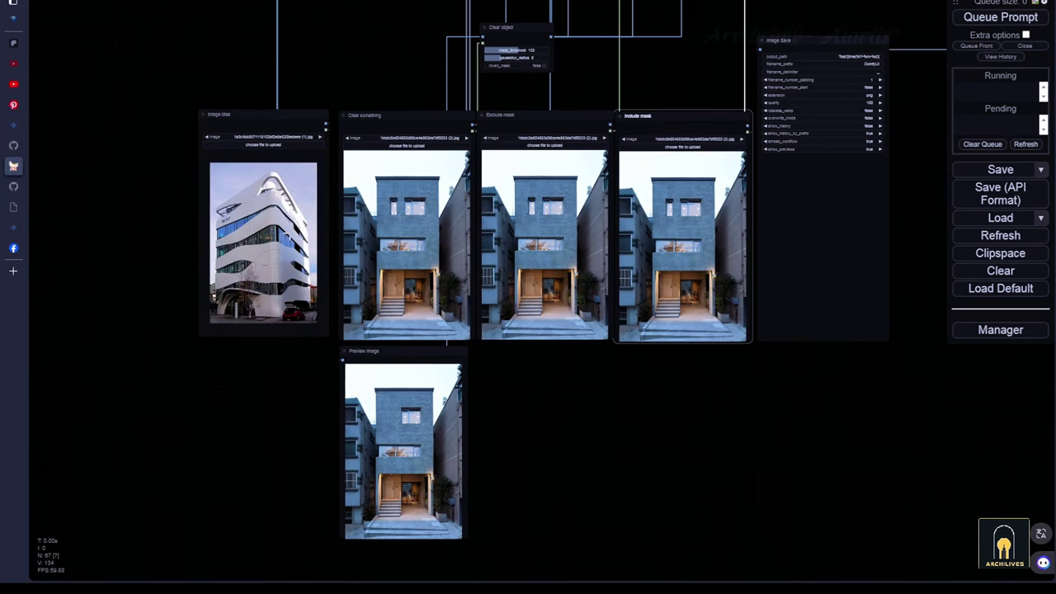
pyautogui.moveTo(541, 378); pyautogui.dragTo(567, 377)
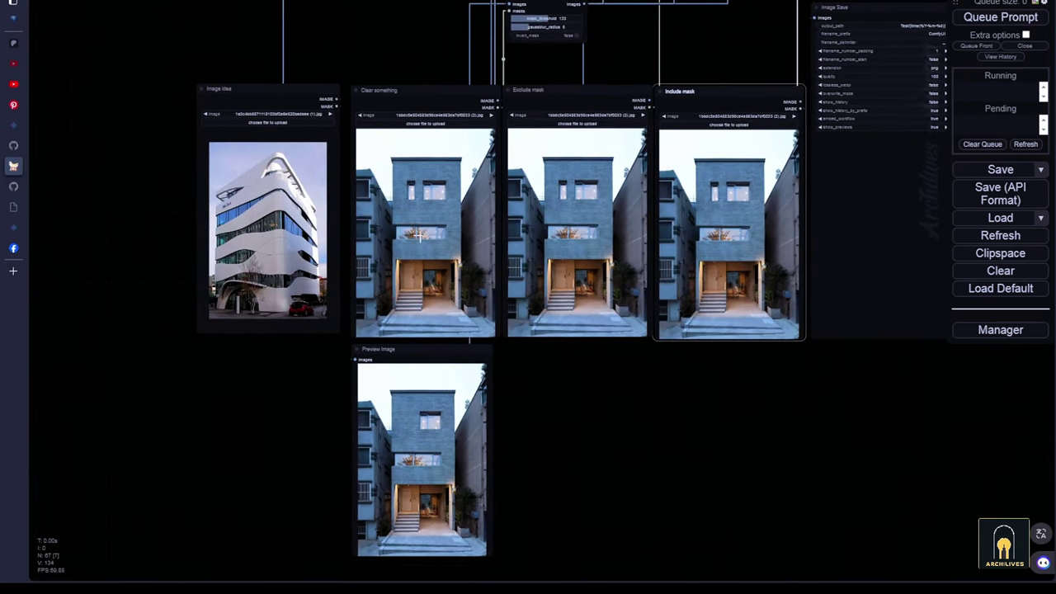
# Annotate the Image idea node and the Clear something-to-Preview Image link, then erase the drawings.
pyautogui.rightClick(419, 241)
pyautogui.click(526, 336)
pyautogui.hotkey('ctrl', 'shift', 'd')
pyautogui.moveTo(194, 89)
pyautogui.mouseDown()
pyautogui.moveTo(330, 99)
pyautogui.moveTo(345, 335)
pyautogui.moveTo(201, 112)
pyautogui.mouseUp()
pyautogui.moveTo(82, 428)
pyautogui.mouseDown()
pyautogui.moveTo(87, 459)
pyautogui.moveTo(212, 456)
pyautogui.mouseUp()
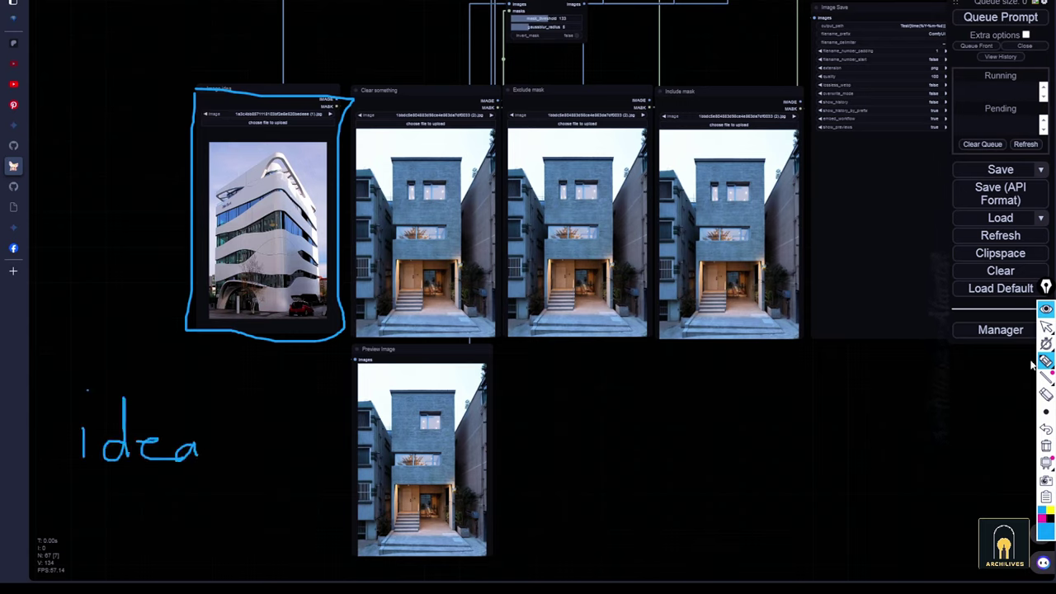
pyautogui.click(1046, 446)
pyautogui.moveTo(350, 86)
pyautogui.mouseDown()
pyautogui.moveTo(496, 86)
pyautogui.moveTo(507, 335)
pyautogui.moveTo(380, 340)
pyautogui.moveTo(346, 219)
pyautogui.moveTo(346, 86)
pyautogui.mouseUp()
pyautogui.moveTo(446, 338)
pyautogui.mouseDown()
pyautogui.moveTo(440, 370)
pyautogui.moveTo(465, 376)
pyautogui.mouseUp()
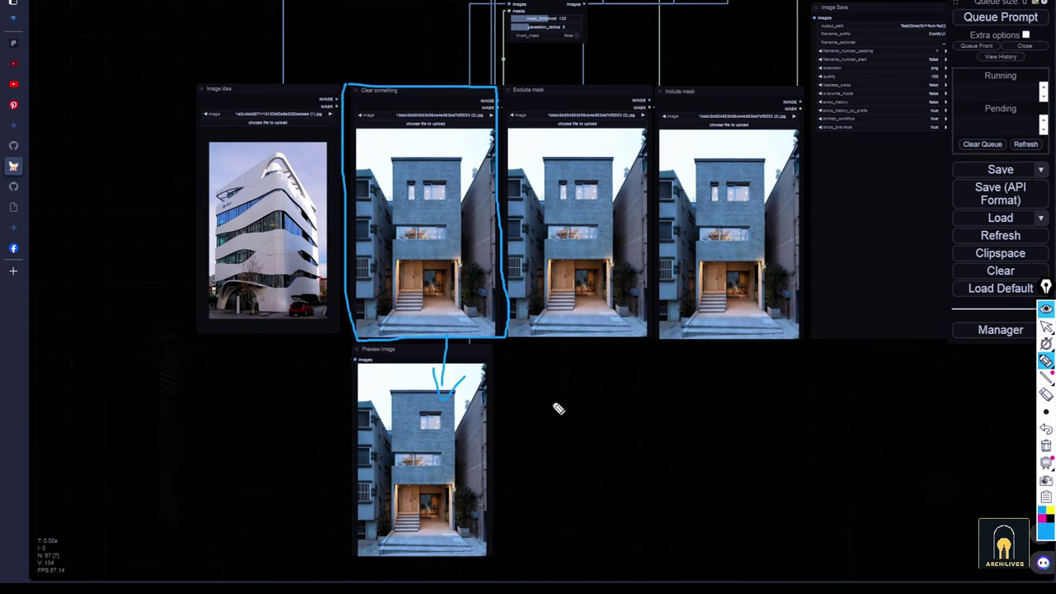
pyautogui.click(1046, 445)
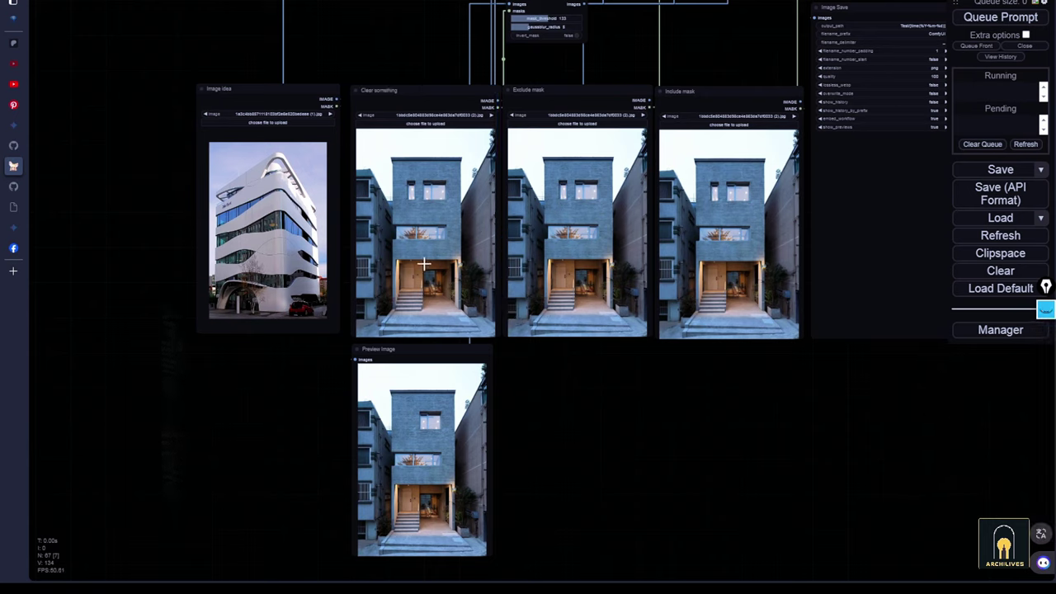
# Mask the townhouse's upper-left window in the Clear something image and save it to the node.
pyautogui.rightClick(420, 228)
pyautogui.click(445, 505)
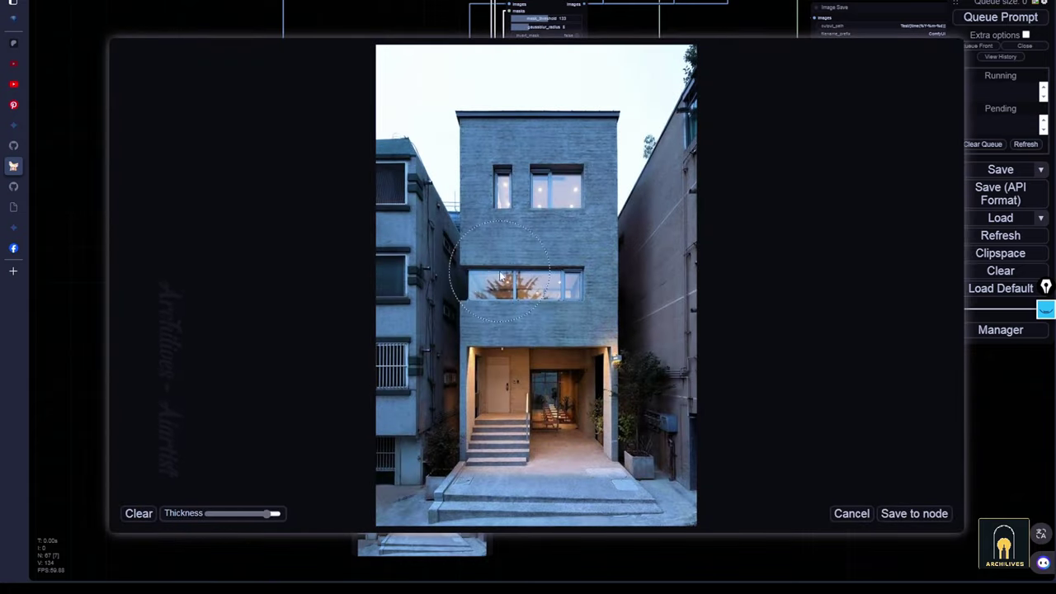
pyautogui.moveTo(505, 188)
pyautogui.mouseDown()
pyautogui.moveTo(510, 169)
pyautogui.moveTo(495, 210)
pyautogui.mouseUp()
pyautogui.click(915, 514)
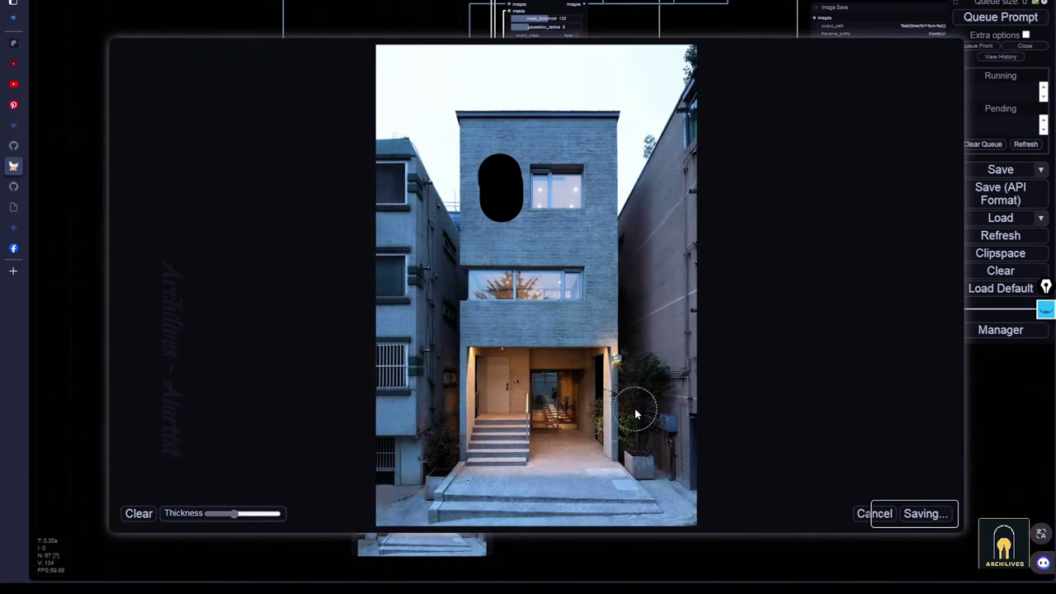
pyautogui.click(1046, 308)
pyautogui.click(1046, 361)
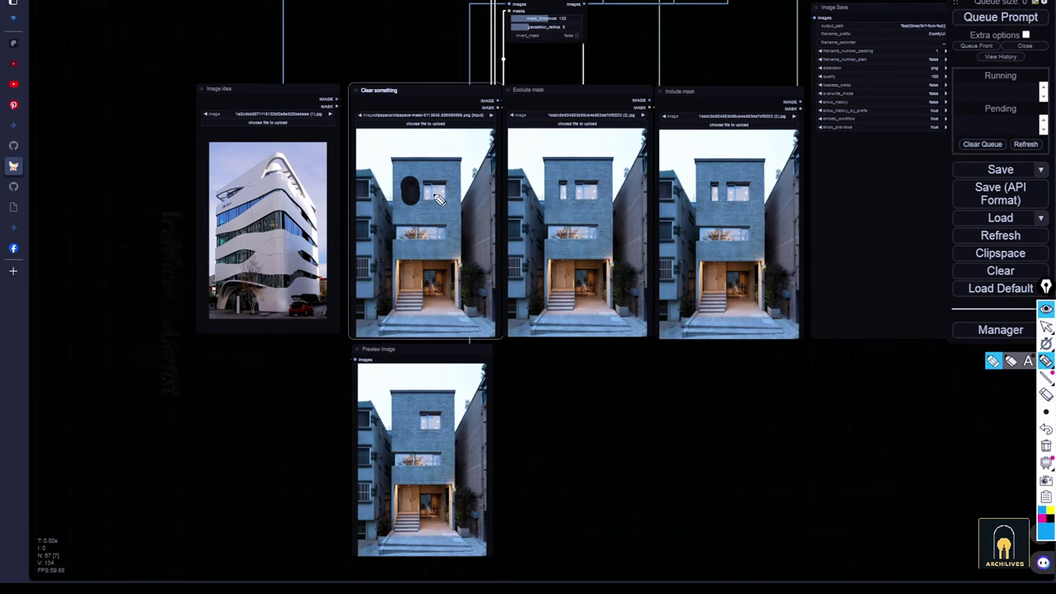
# Paint out the left and right neighbouring buildings in the Exclude mask image and save the mask.
pyautogui.click(1045, 309)
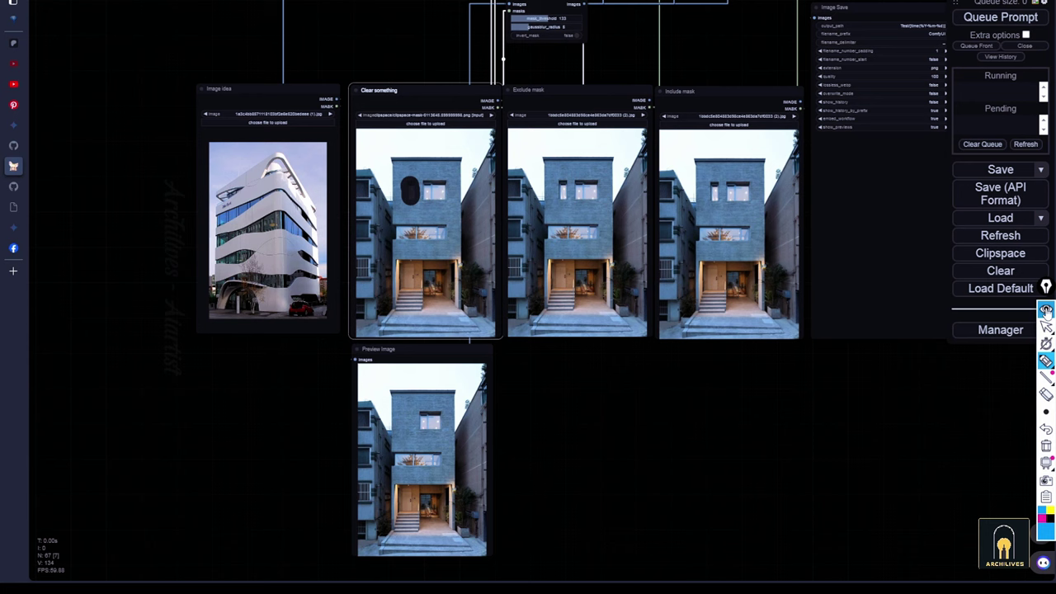
pyautogui.rightClick(433, 232)
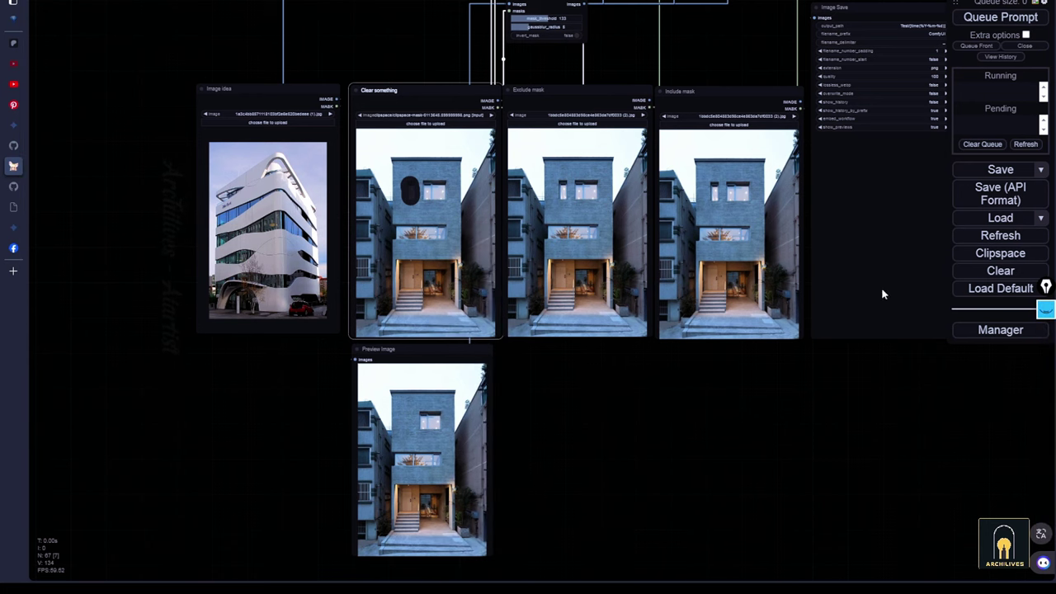
pyautogui.rightClick(583, 193)
pyautogui.click(626, 476)
pyautogui.scroll(5, 396, 173)
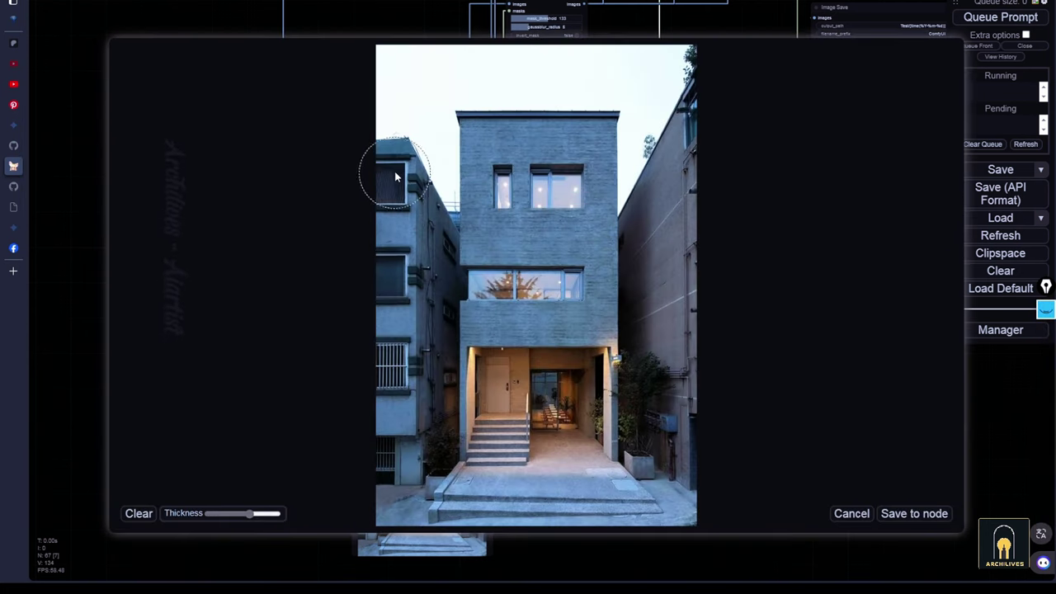
pyautogui.moveTo(401, 183); pyautogui.dragTo(401, 448)
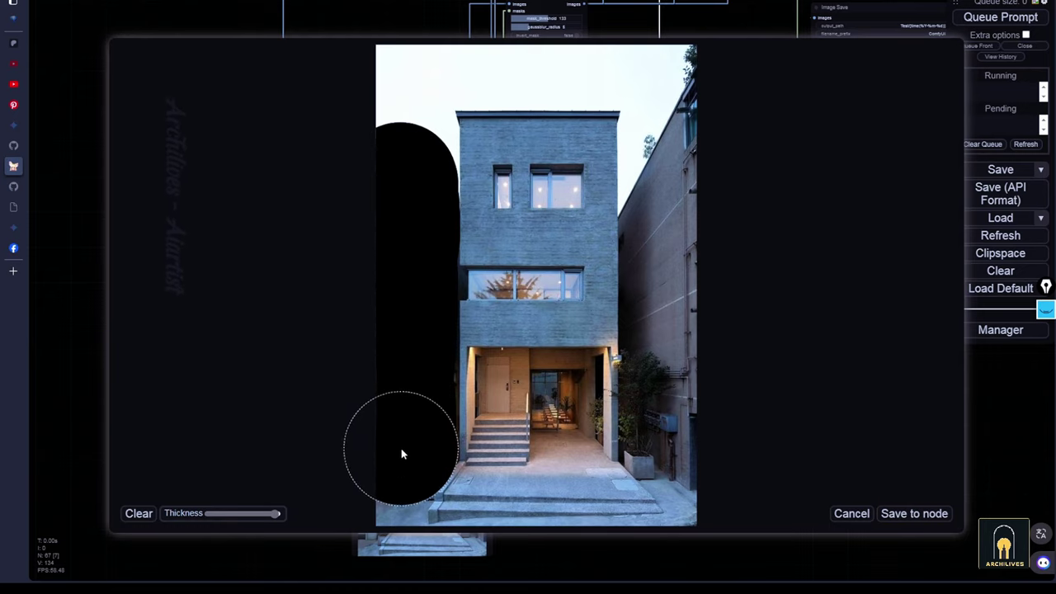
pyautogui.moveTo(680, 107); pyautogui.dragTo(682, 469)
pyautogui.click(890, 513)
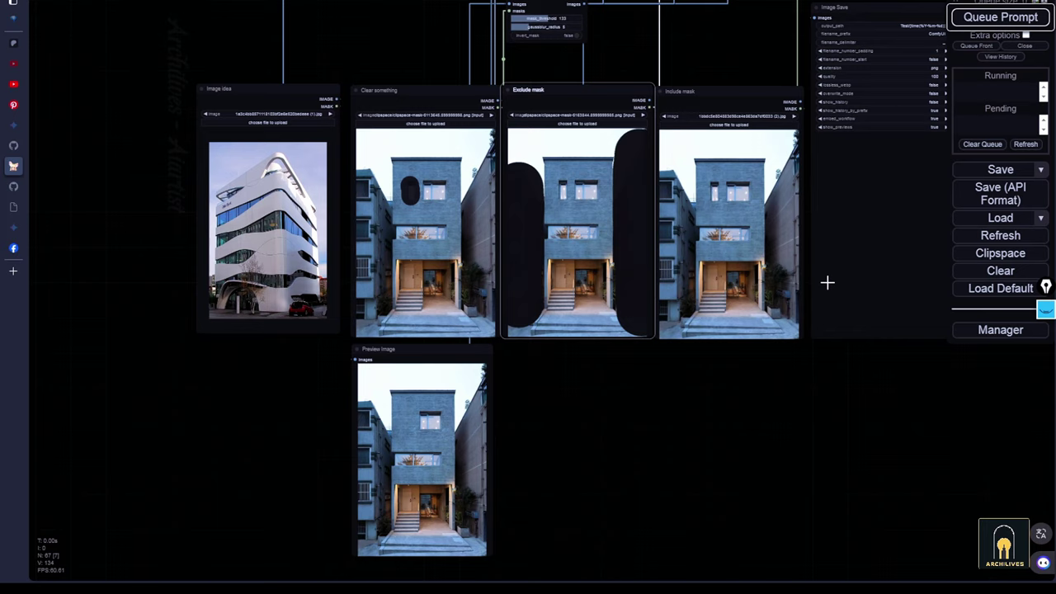
# Queue the workflow, move the larger prompt node beside Preview Image, and widen the top prompt node.
pyautogui.hotkey('ctrl', 'Return')
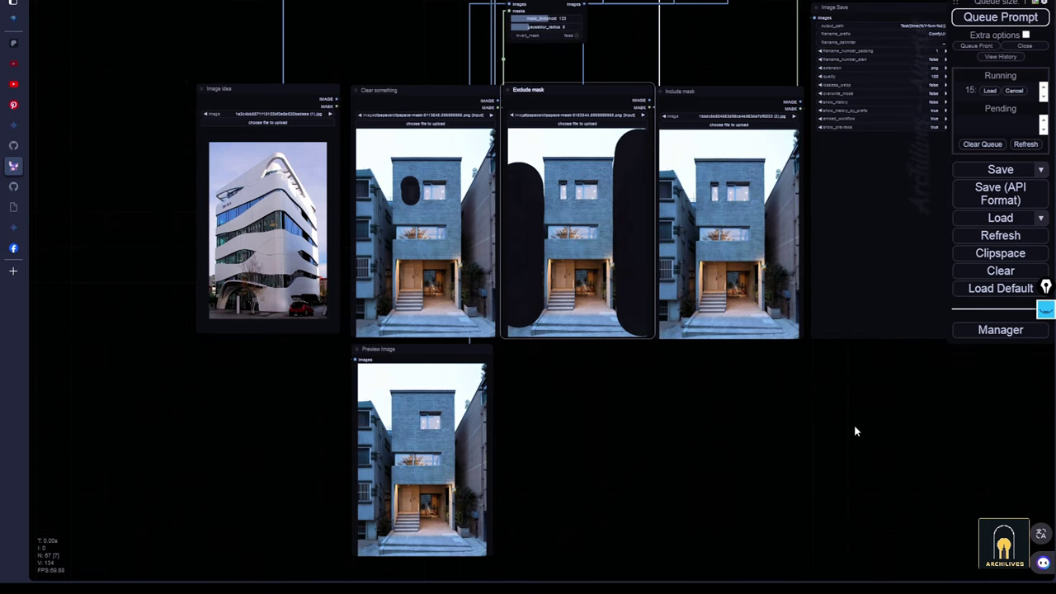
pyautogui.scroll(-2, 854, 430)
pyautogui.moveTo(519, 314); pyautogui.dragTo(551, 395)
pyautogui.scroll(2, 561, 438)
pyautogui.scroll(-1, 742, 544)
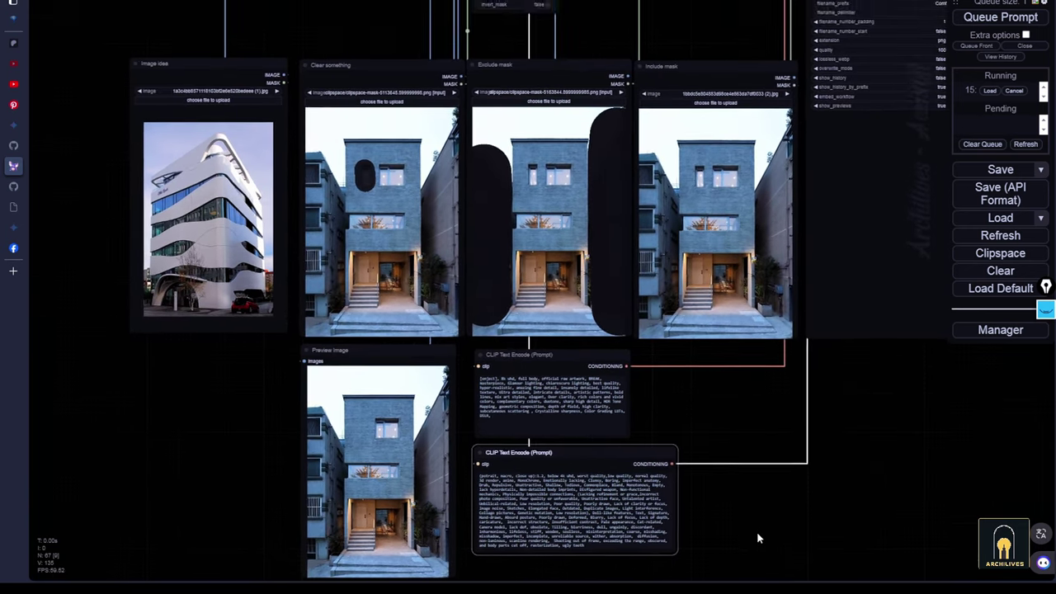
pyautogui.scroll(2, 752, 525)
pyautogui.moveTo(751, 518); pyautogui.dragTo(879, 534)
pyautogui.moveTo(705, 378); pyautogui.dragTo(773, 375)
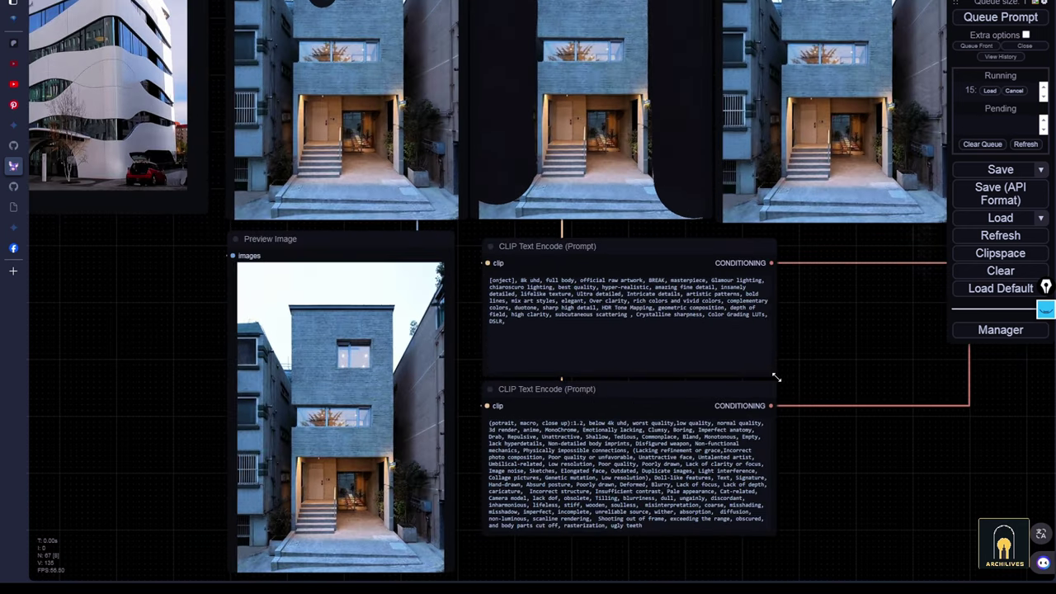
pyautogui.scroll(-3, 837, 364)
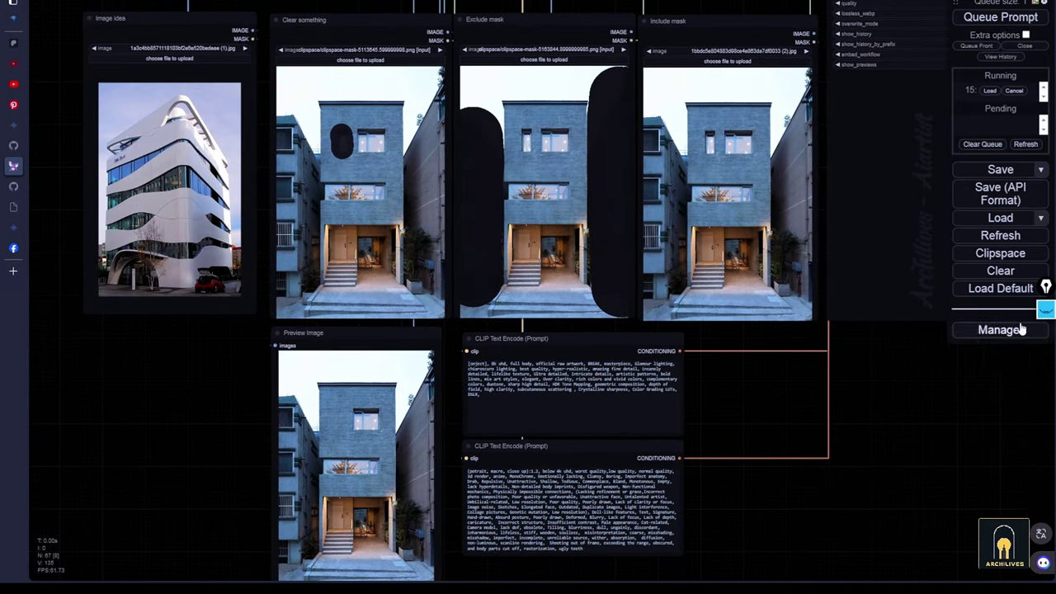
# Annotate the top node as the prompt and the lower node as the negative prompt, then erase.
pyautogui.click(1046, 310)
pyautogui.moveTo(466, 332); pyautogui.dragTo(466, 450)
pyautogui.moveTo(729, 363)
pyautogui.mouseDown()
pyautogui.moveTo(754, 395)
pyautogui.moveTo(873, 420)
pyautogui.mouseUp()
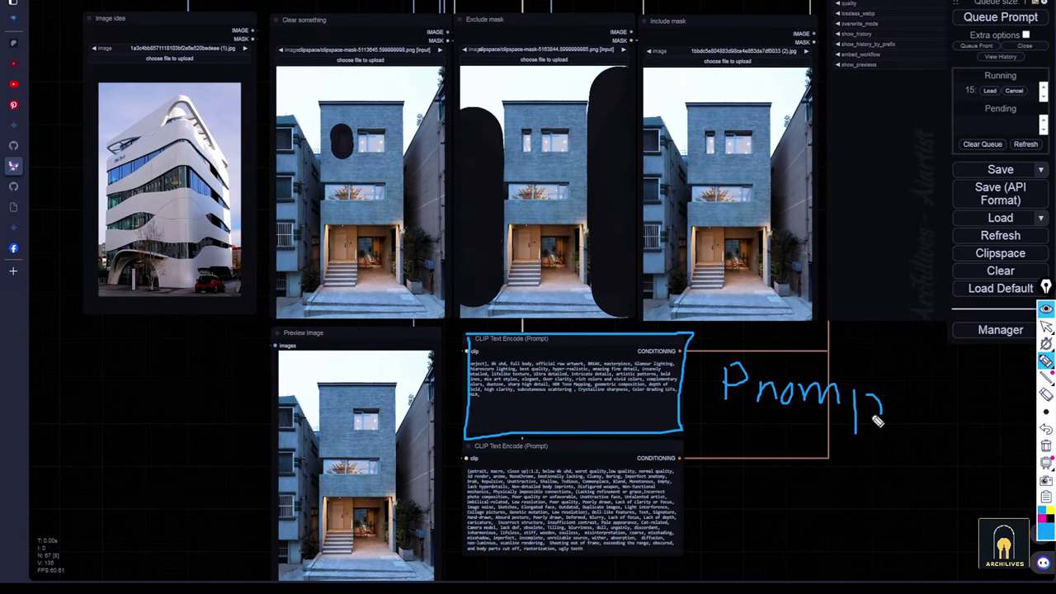
pyautogui.moveTo(699, 444); pyautogui.dragTo(702, 559)
pyautogui.moveTo(702, 495); pyautogui.dragTo(776, 495)
pyautogui.moveTo(800, 462)
pyautogui.mouseDown()
pyautogui.moveTo(864, 494)
pyautogui.moveTo(1007, 497)
pyautogui.mouseUp()
pyautogui.moveTo(767, 528)
pyautogui.mouseDown()
pyautogui.moveTo(819, 554)
pyautogui.moveTo(858, 532)
pyautogui.mouseUp()
pyautogui.moveTo(862, 537); pyautogui.dragTo(957, 551)
pyautogui.click(1046, 446)
pyautogui.click(1045, 309)
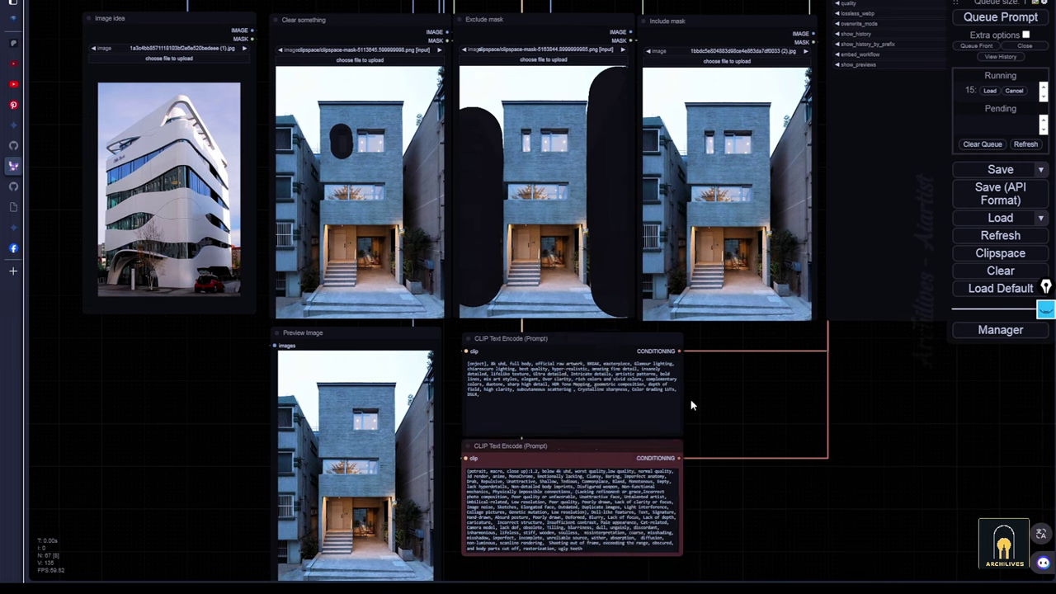
# Colour the top CLIP Text Encode prompt node green.
pyautogui.rightClick(573, 332)
pyautogui.moveTo(615, 469)
pyautogui.click(666, 503)
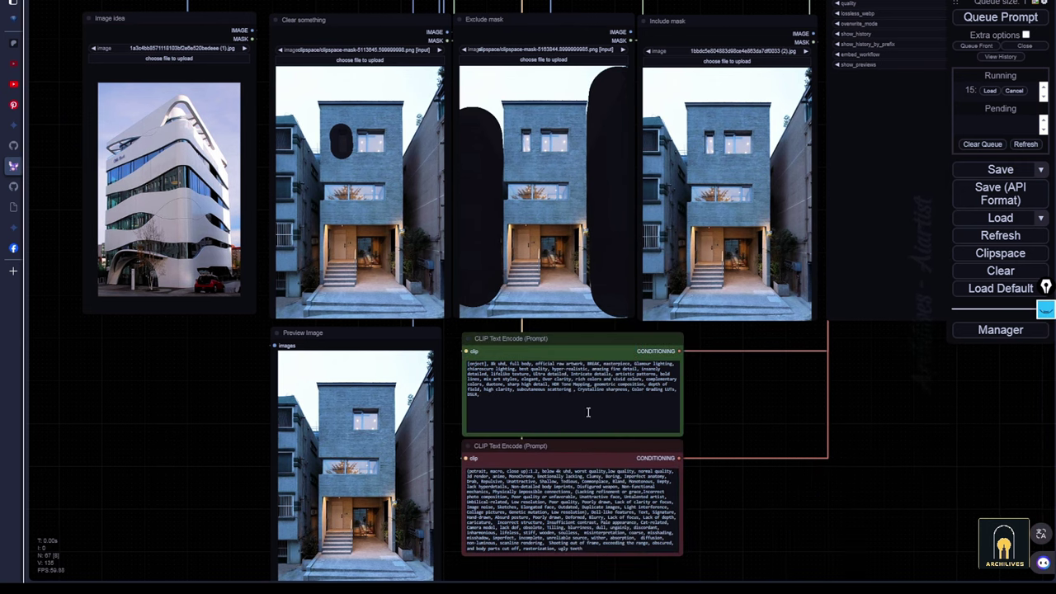
pyautogui.scroll(-5, 779, 450)
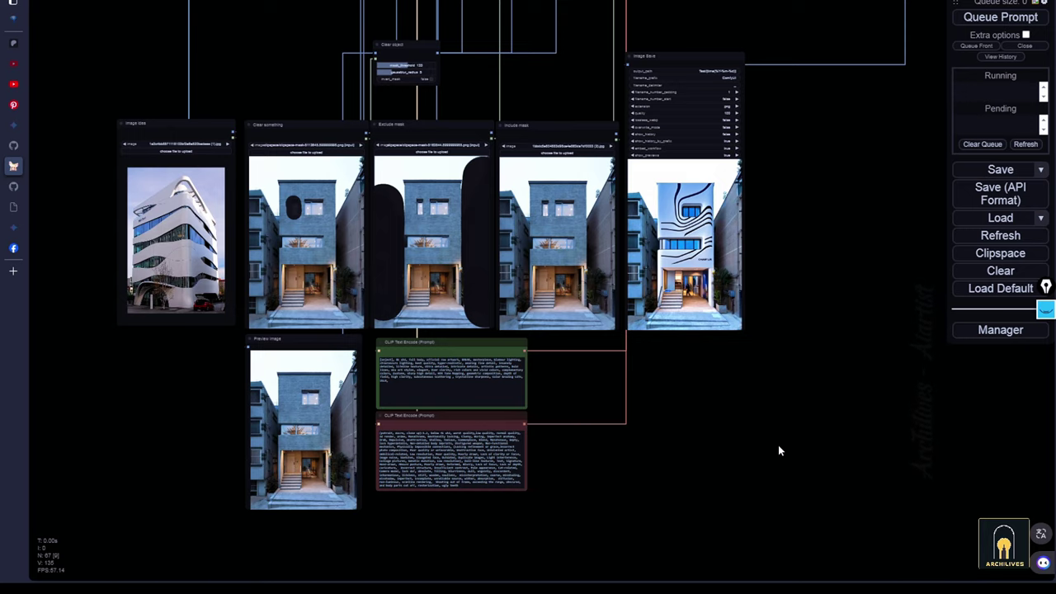
pyautogui.scroll(6, 734, 248)
pyautogui.scroll(-3, 734, 248)
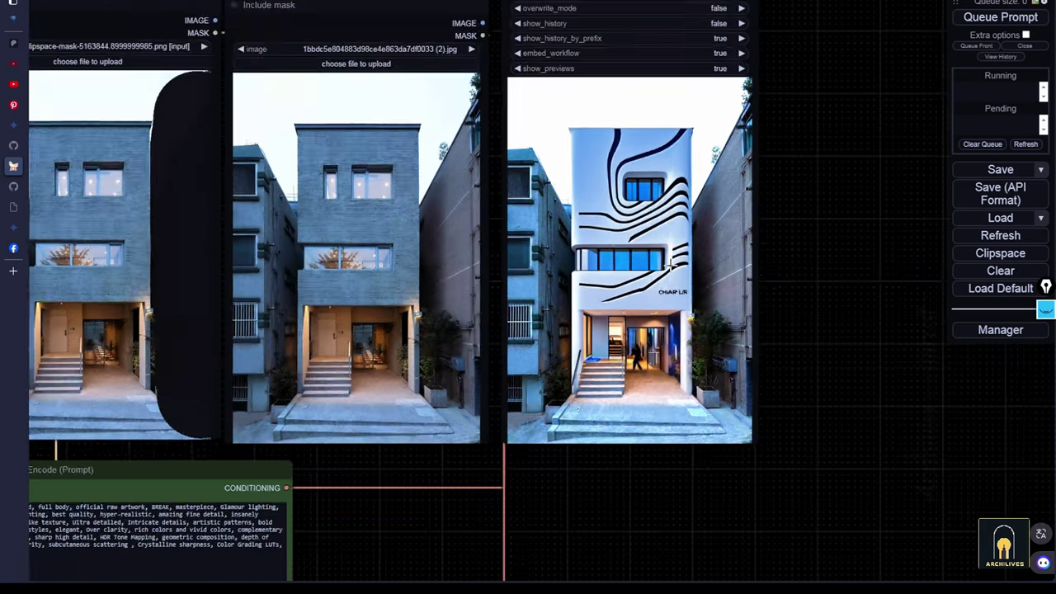
pyautogui.scroll(-5, 710, 380)
pyautogui.scroll(2, 698, 378)
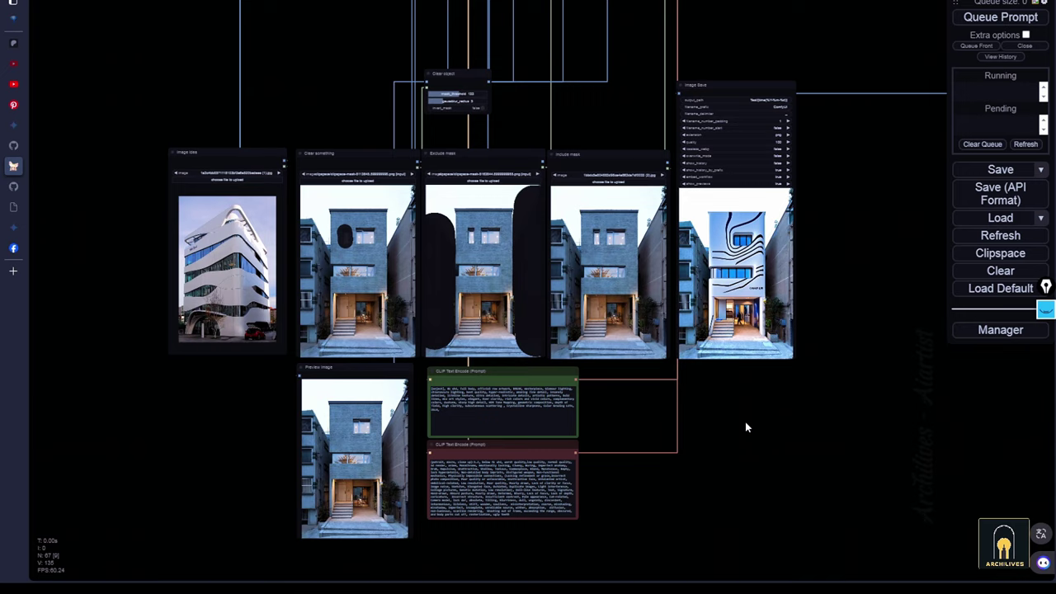
pyautogui.scroll(1, 734, 314)
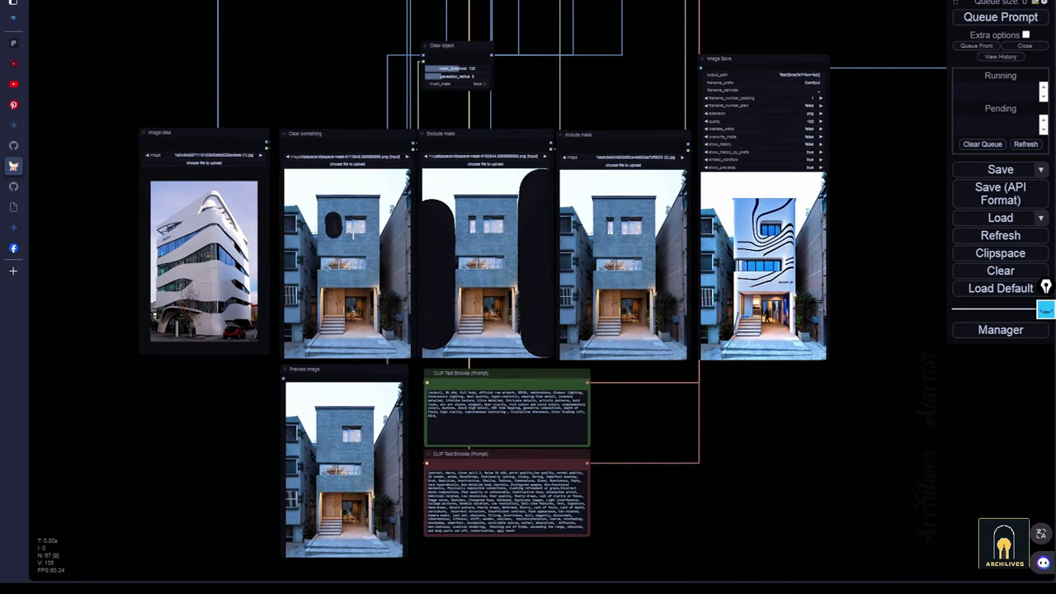
# Clear the old Clear something mask, paint one stroke across the upper windows, and save it.
pyautogui.rightClick(354, 237)
pyautogui.click(408, 517)
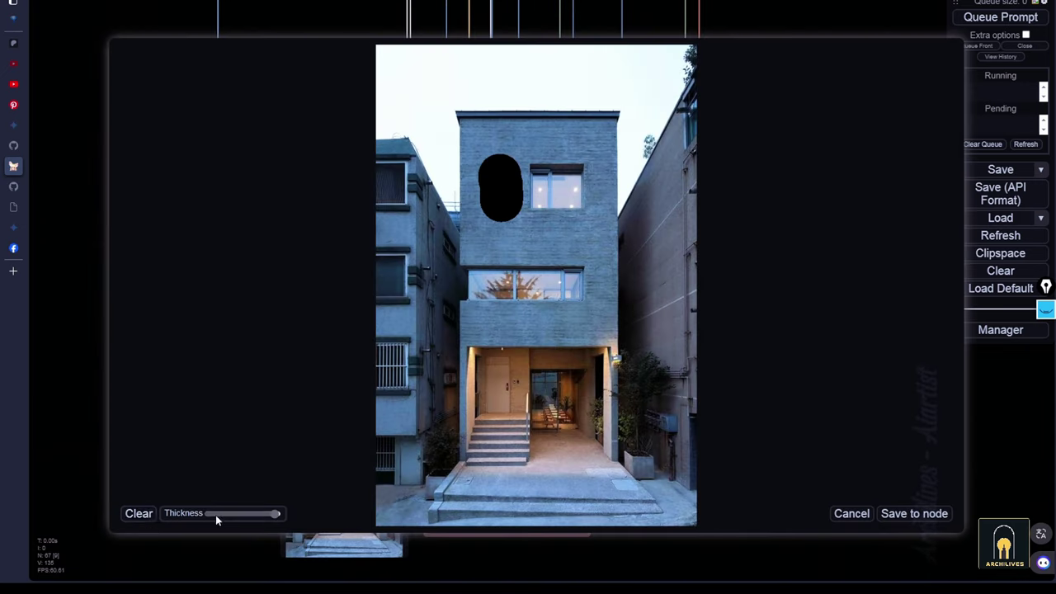
pyautogui.click(136, 513)
pyautogui.scroll(-3, 519, 193)
pyautogui.moveTo(512, 188); pyautogui.dragTo(554, 192)
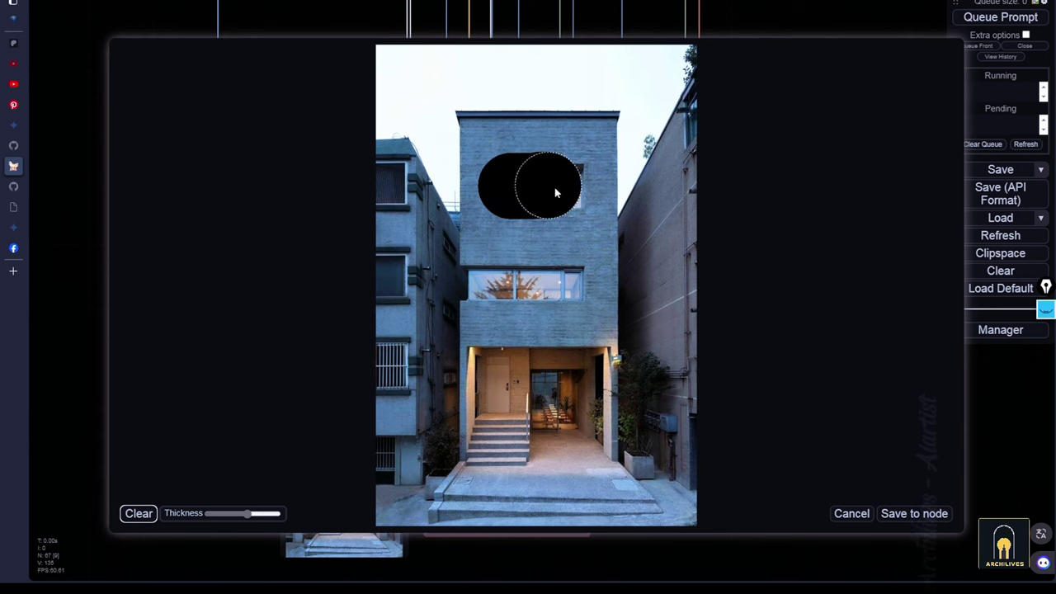
pyautogui.click(915, 513)
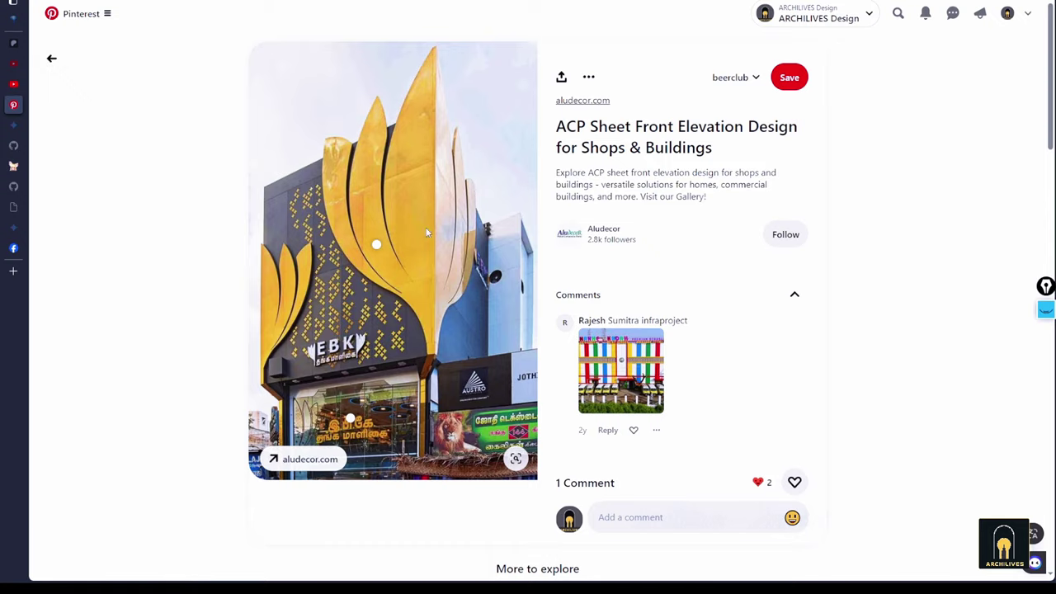
# Set the yellow petal-shaped building as the Image idea reference and queue a new render.
pyautogui.moveTo(426, 227); pyautogui.dragTo(177, 261)
pyautogui.click(1013, 24)
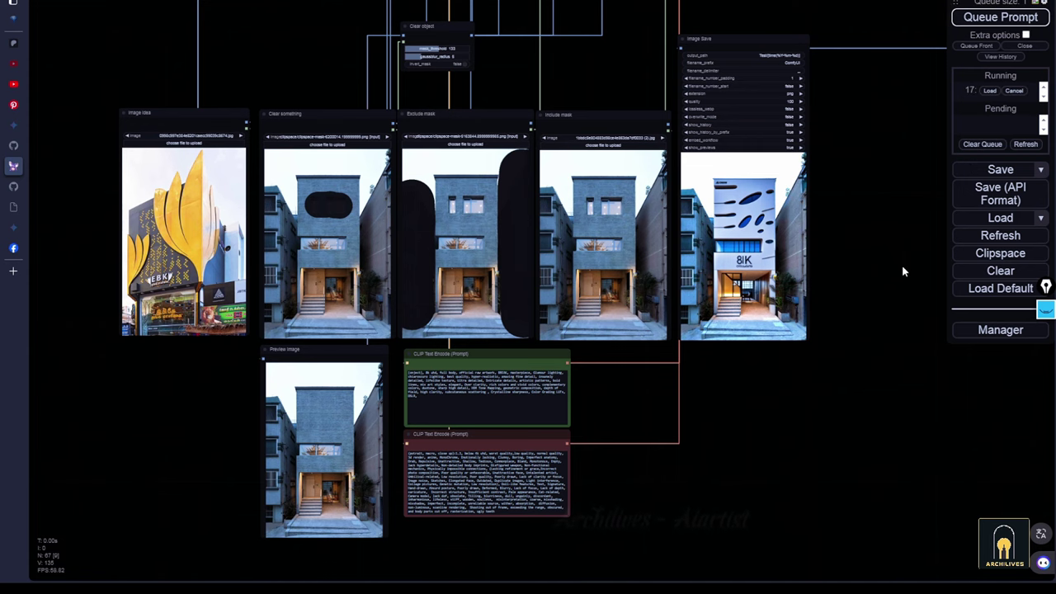
pyautogui.scroll(-2, 902, 265)
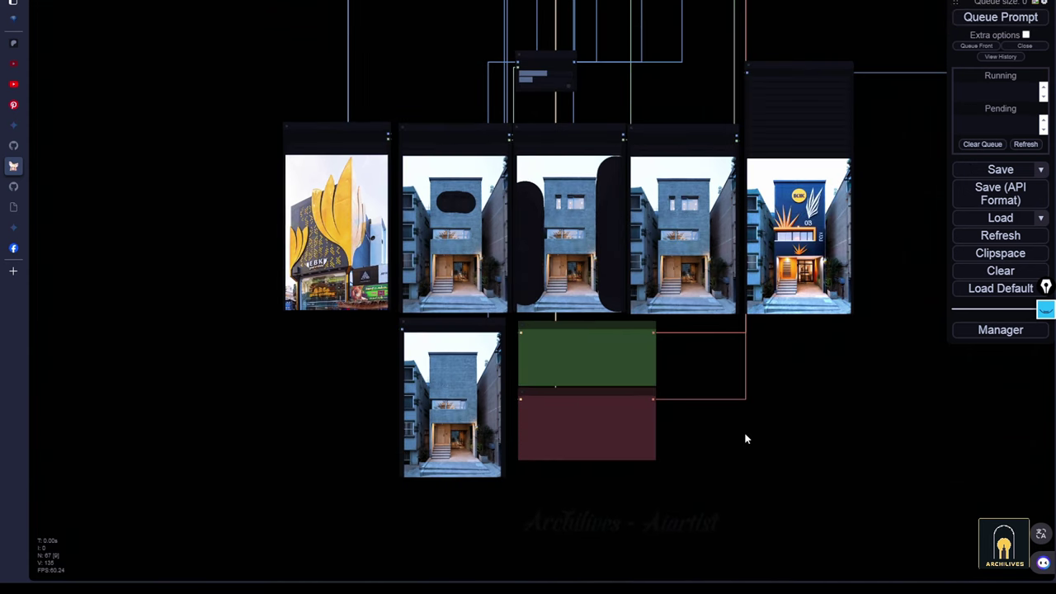
pyautogui.scroll(5, 841, 394)
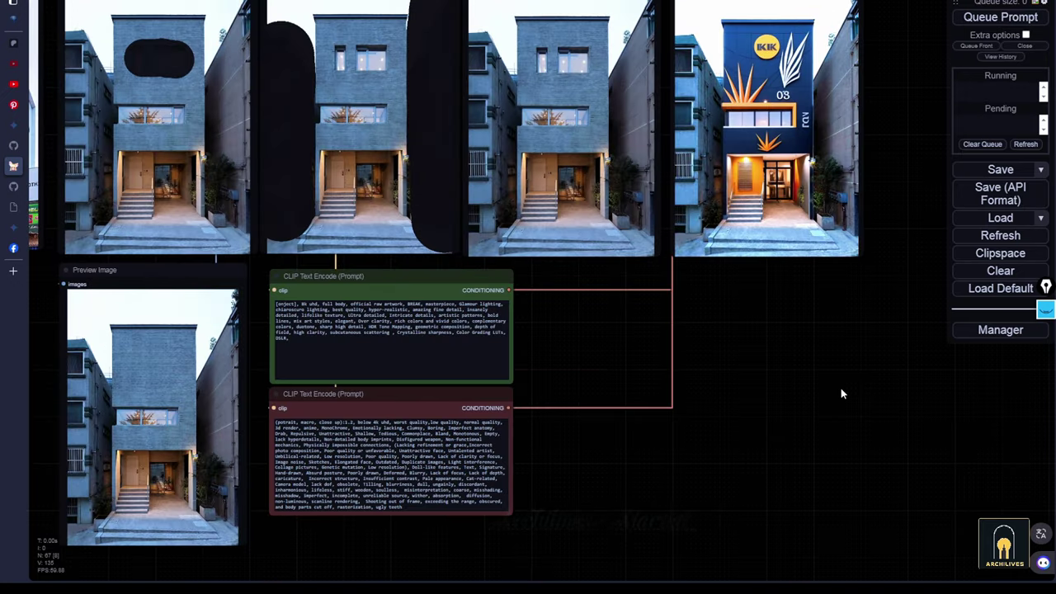
# Scroll through the second example: white balcony-tower idea, blob mask, and orange-lit oval facade output.
pyautogui.scroll(4, 832, 370)
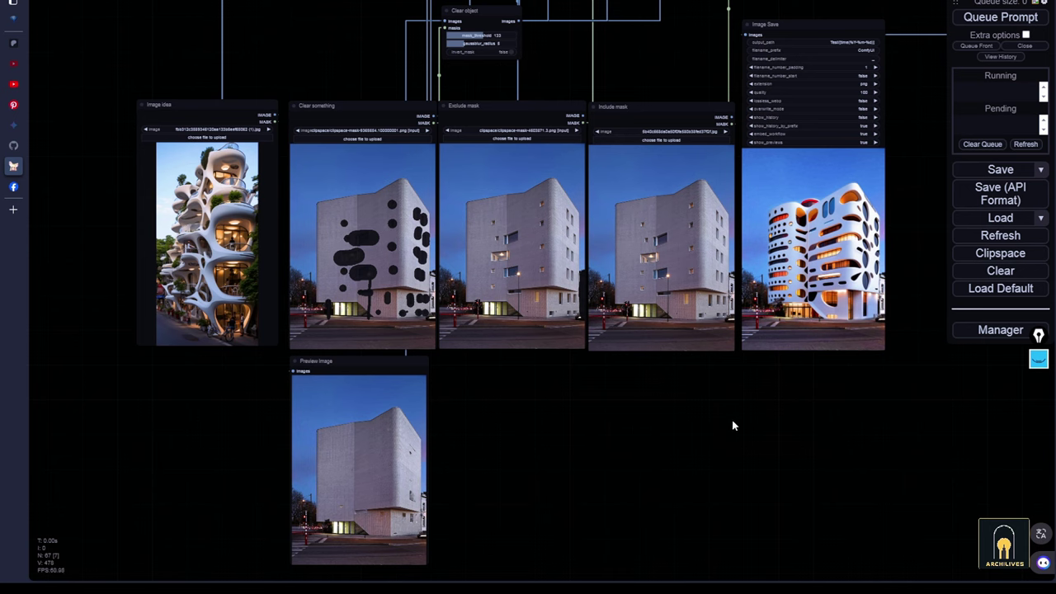
pyautogui.moveTo(729, 453); pyautogui.dragTo(723, 448)
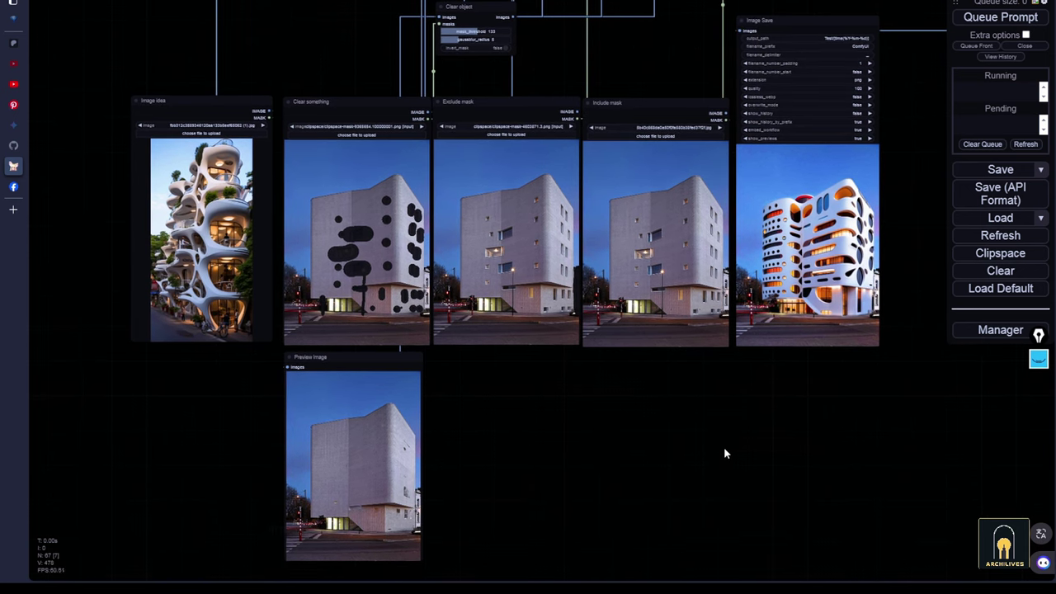